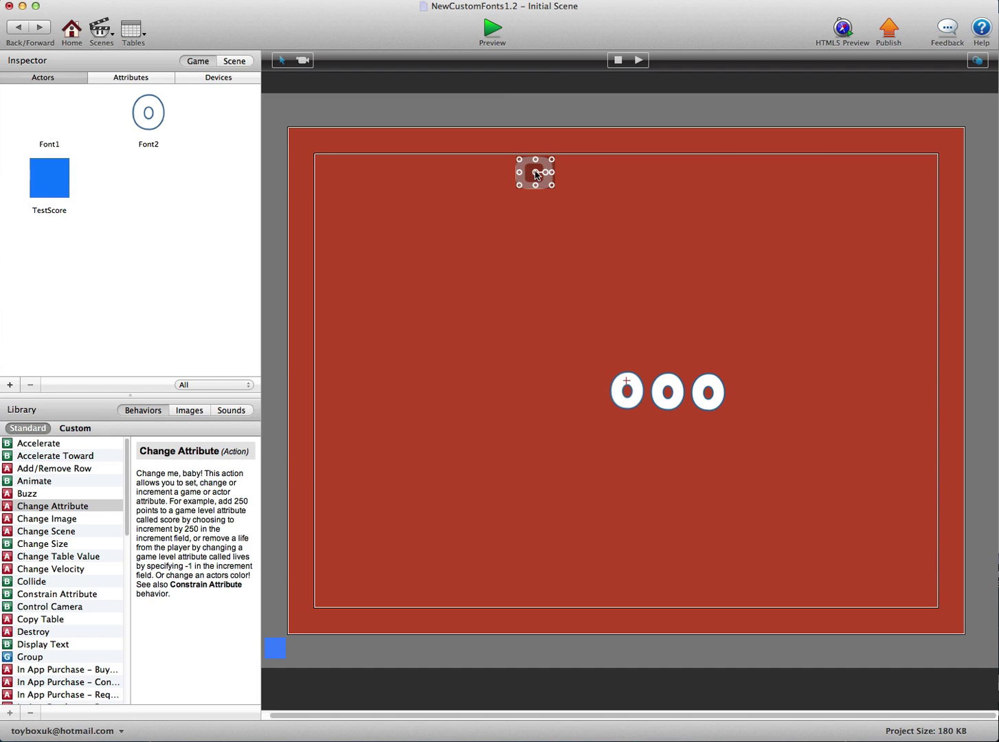
Step: Move the first pale Font1 digit actor from the top centre to the stage's top-right corner
{"action": "left_click_drag", "start_coordinate": [537, 175], "coordinate": [918, 175]}
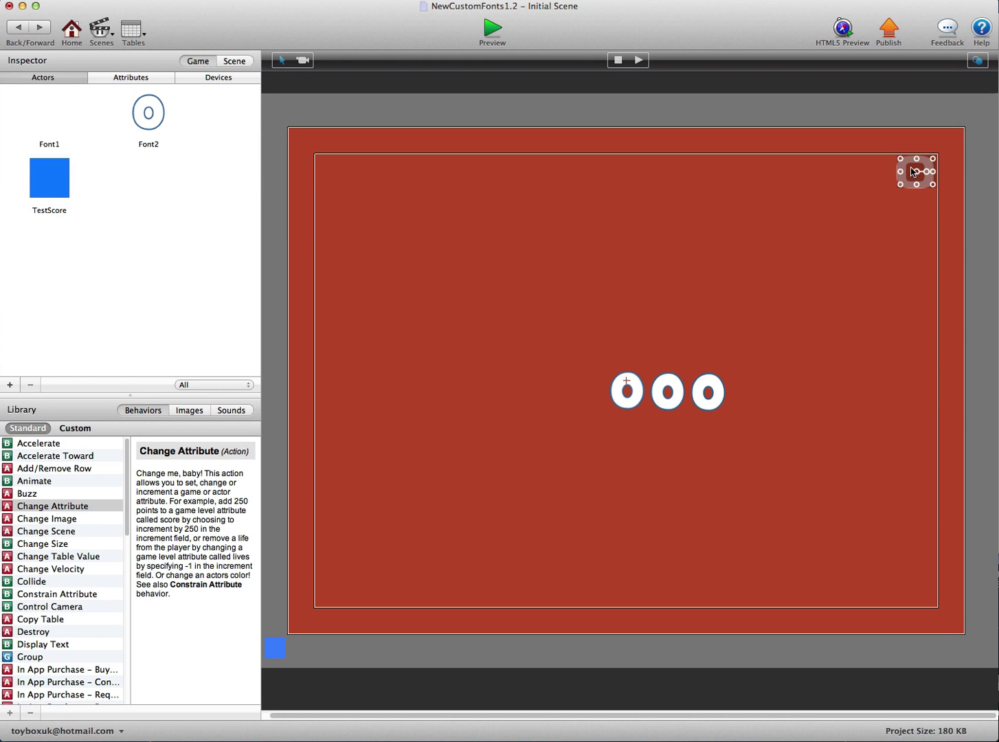
Step: Check the game attributes, then place four Font1 digit actors leftward of the first along the top
{"action": "left_click", "coordinate": [132, 79]}
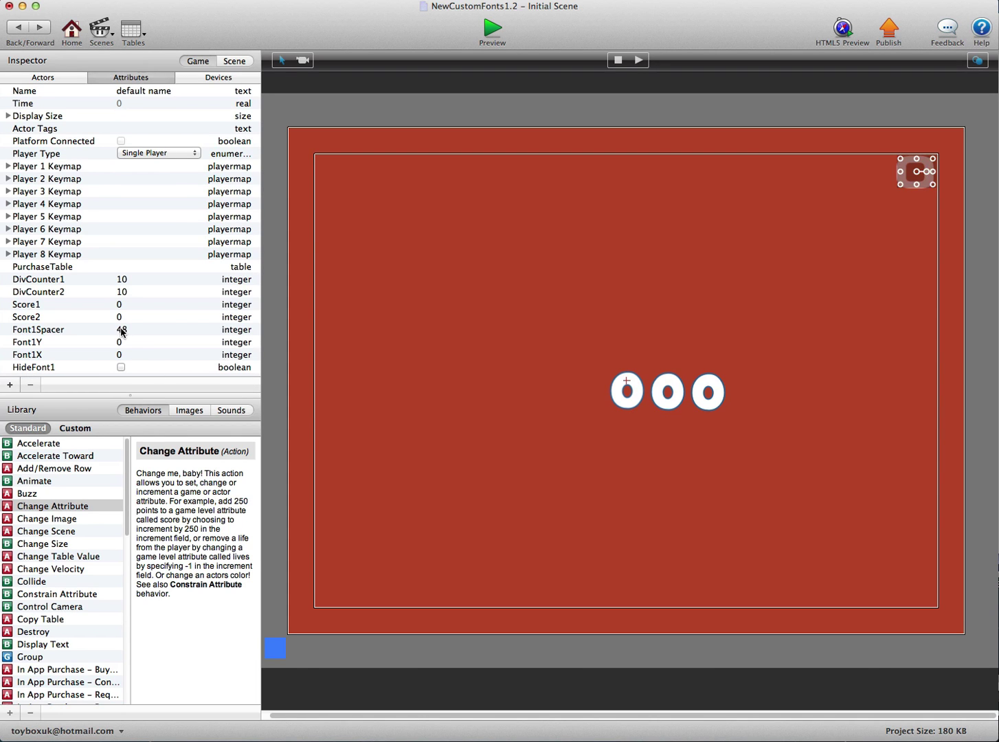
{"action": "left_click", "coordinate": [59, 78]}
{"action": "left_click_drag", "start_coordinate": [66, 111], "coordinate": [908, 165]}
{"action": "left_click_drag", "start_coordinate": [41, 108], "coordinate": [813, 188]}
{"action": "left_click_drag", "start_coordinate": [64, 108], "coordinate": [764, 189]}
{"action": "left_click_drag", "start_coordinate": [66, 112], "coordinate": [727, 175]}
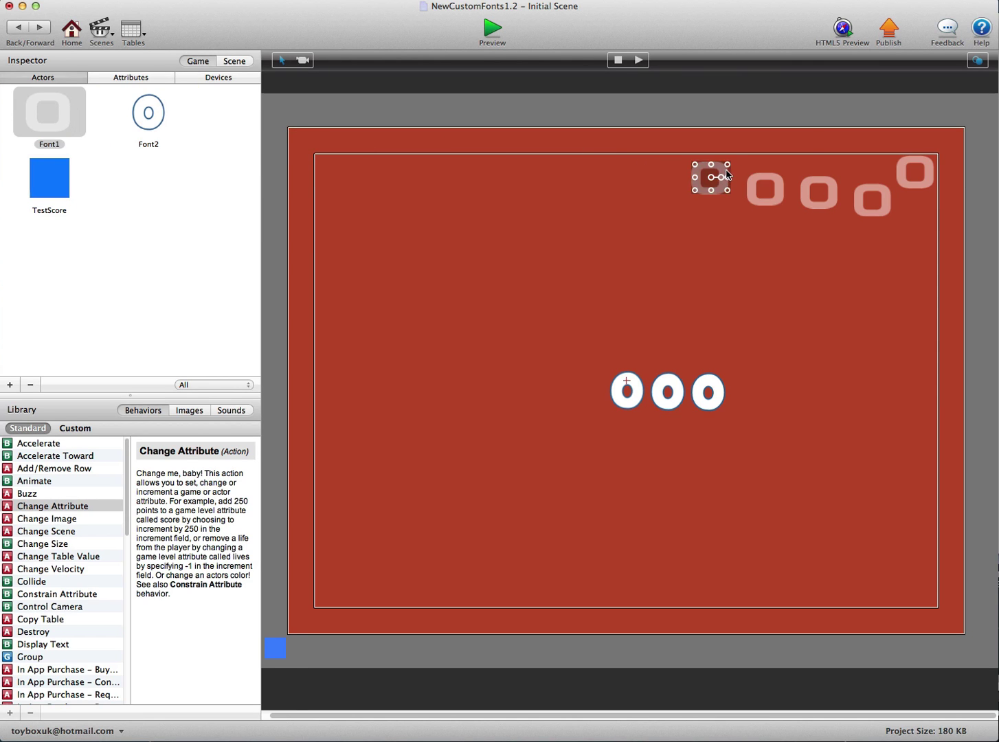
Step: Raise the second-from-right digit level with the row and start a preview
{"action": "left_click", "coordinate": [911, 177]}
{"action": "left_click", "coordinate": [887, 206]}
{"action": "left_click_drag", "start_coordinate": [877, 202], "coordinate": [922, 173]}
{"action": "left_click", "coordinate": [917, 174]}
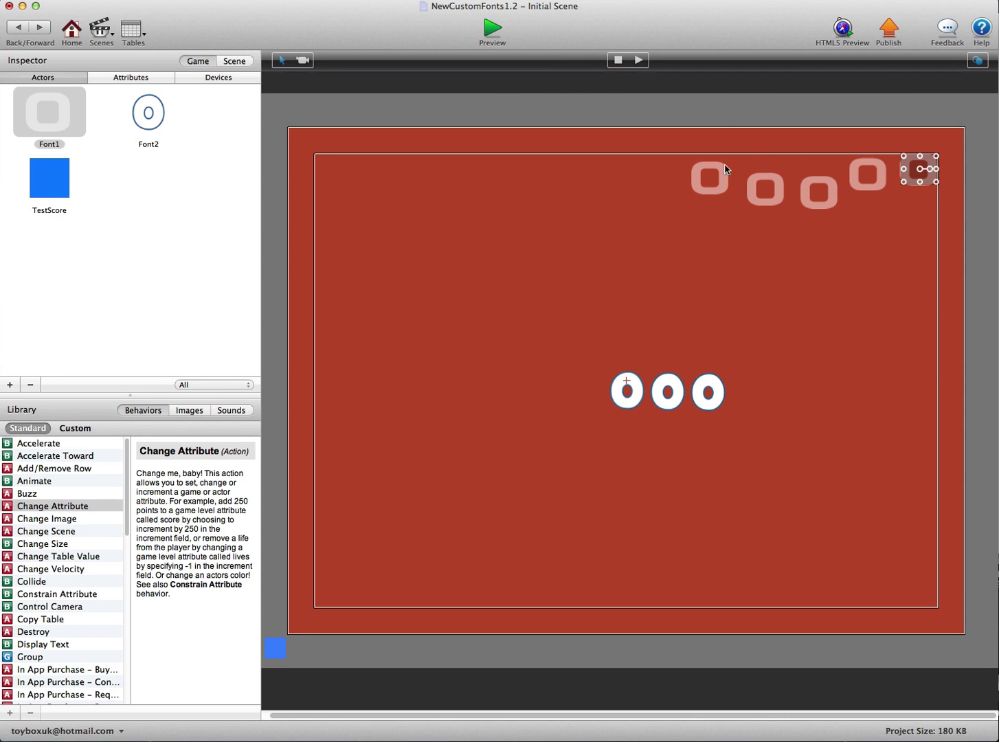
{"action": "left_click", "coordinate": [492, 28]}
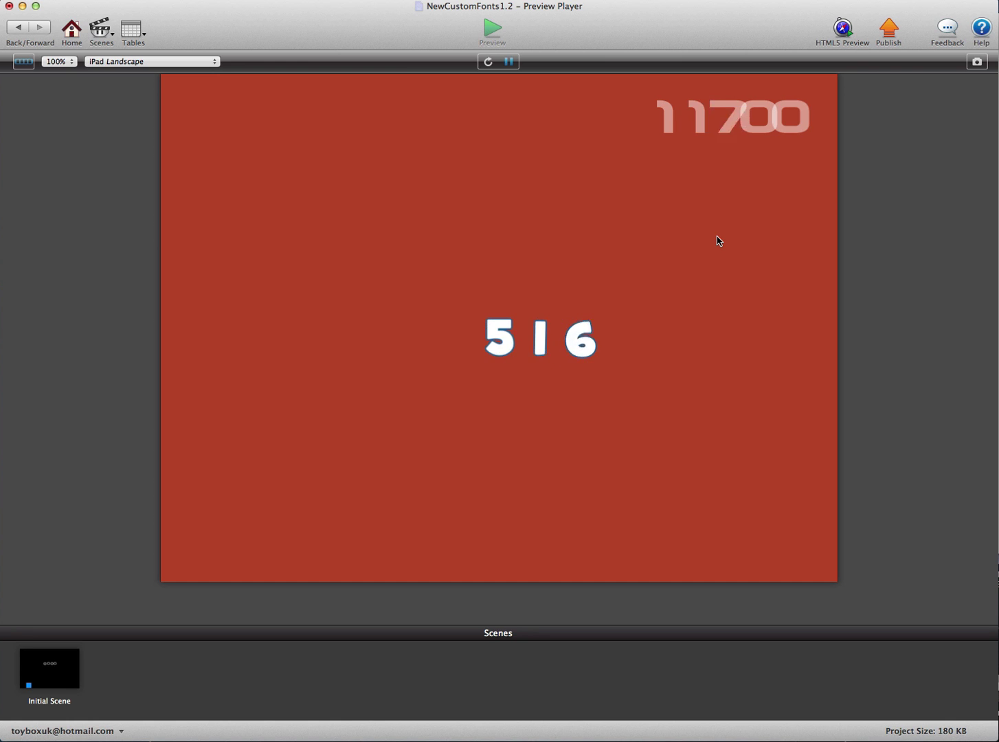
Step: Watch the preview's top-right digits crowd together, then return to the Initial Scene editor
{"action": "left_click", "coordinate": [19, 28]}
Step: Change the Font1Spacer attribute from 48 to 60 and preview the evenly spaced score digits
{"action": "left_click", "coordinate": [103, 77]}
{"action": "double_click", "coordinate": [122, 331]}
{"action": "type", "text": "60"}
{"action": "key", "text": "Tab"}
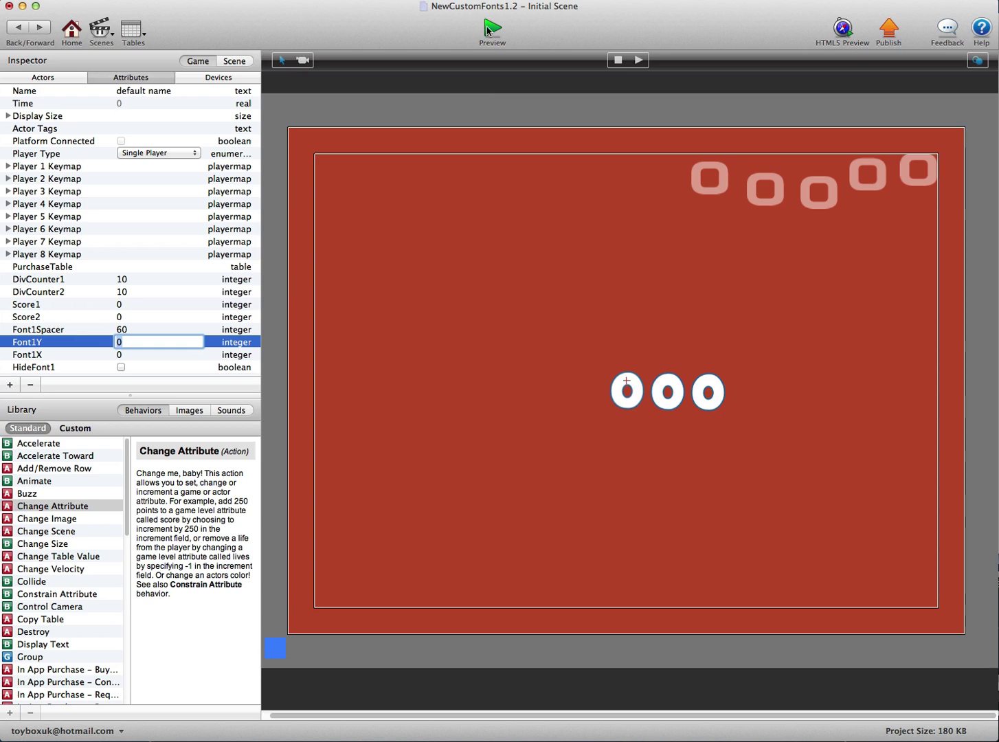
{"action": "left_click", "coordinate": [492, 27]}
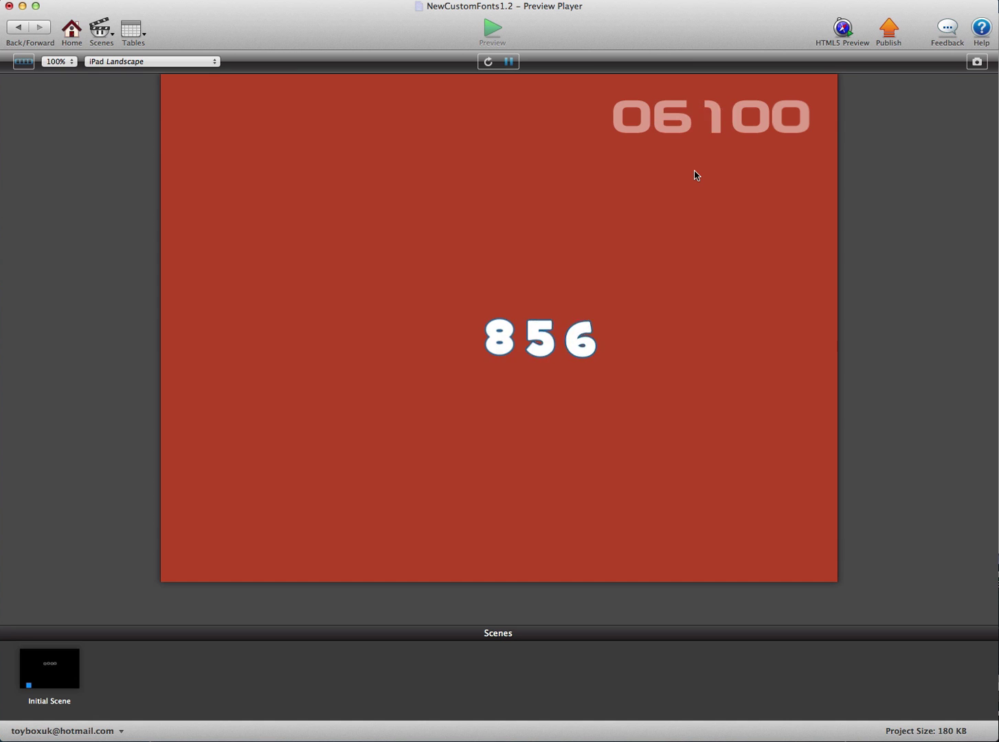
{"action": "left_click", "coordinate": [14, 27]}
Step: Edit TestScore's Change Attribute so game.Score1 increases by 1 instead of 100
{"action": "left_click", "coordinate": [55, 174]}
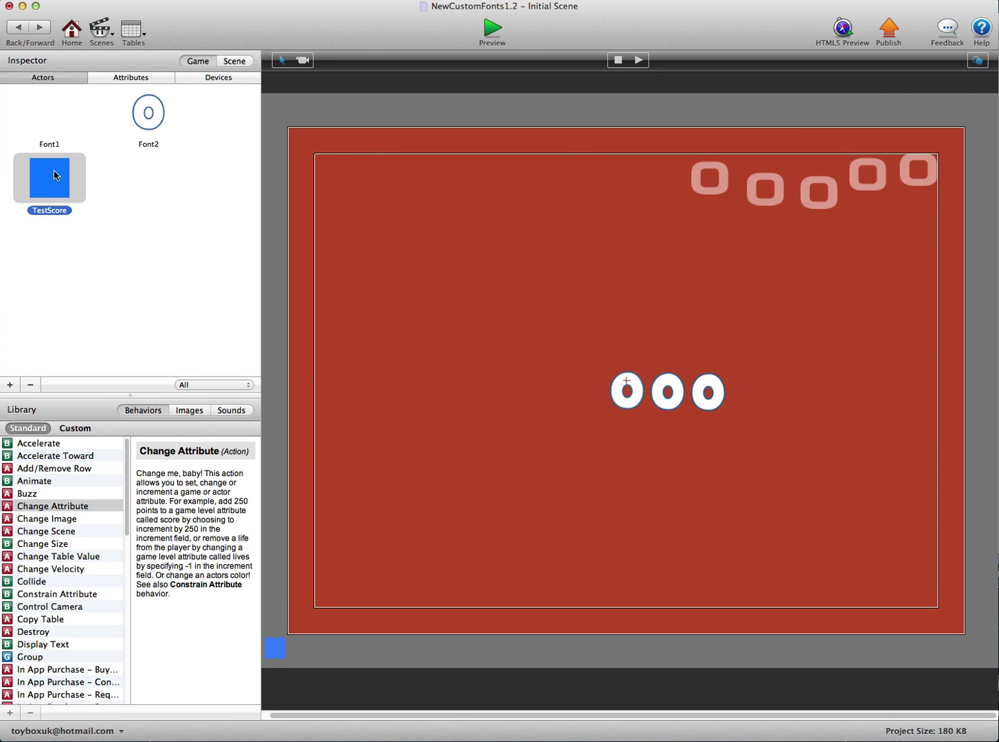
{"action": "double_click", "coordinate": [54, 175]}
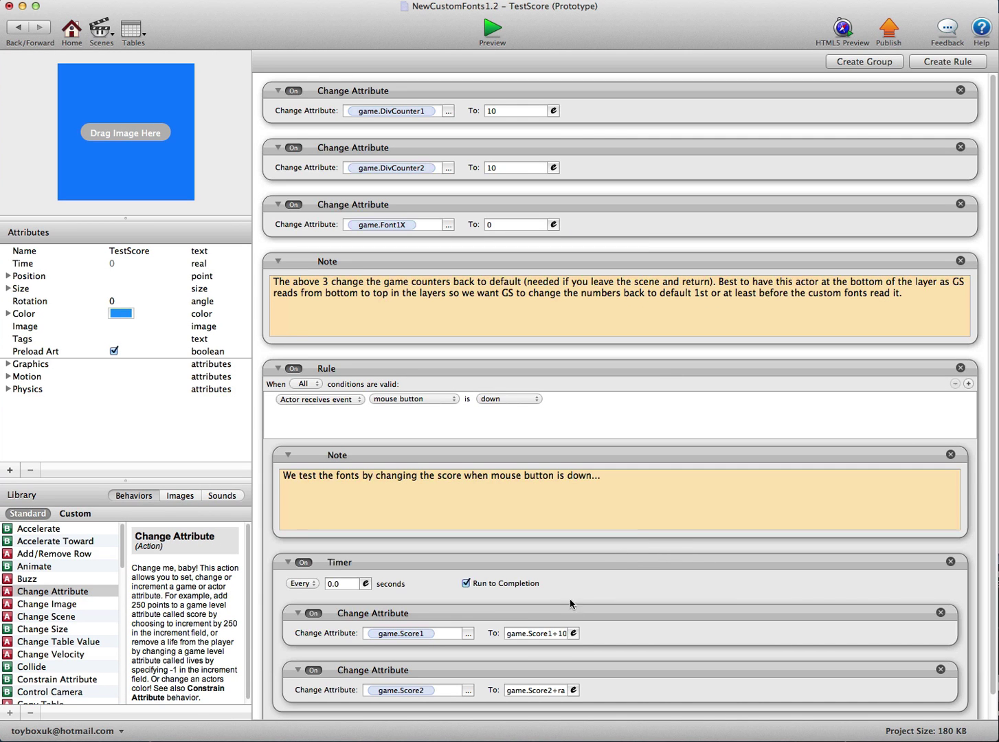
{"action": "left_click", "coordinate": [573, 634]}
{"action": "left_click", "coordinate": [623, 632]}
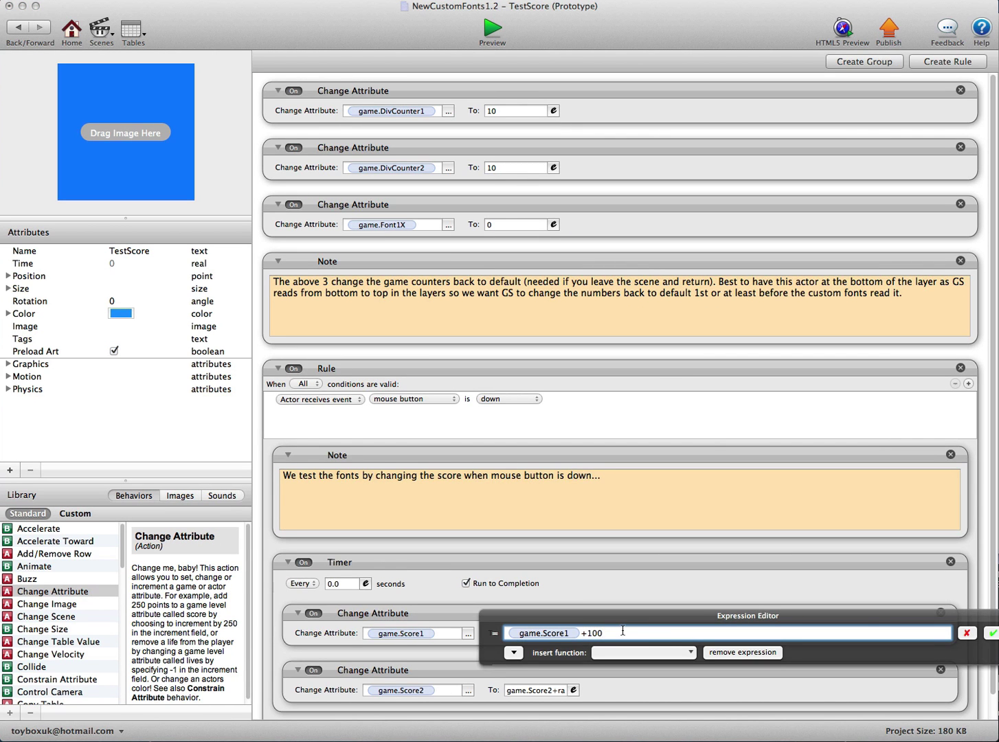
{"action": "left_click", "coordinate": [991, 633]}
Step: Back in the scene, tick the HideFont1 game attribute to hide leading zeros
{"action": "left_click", "coordinate": [18, 28]}
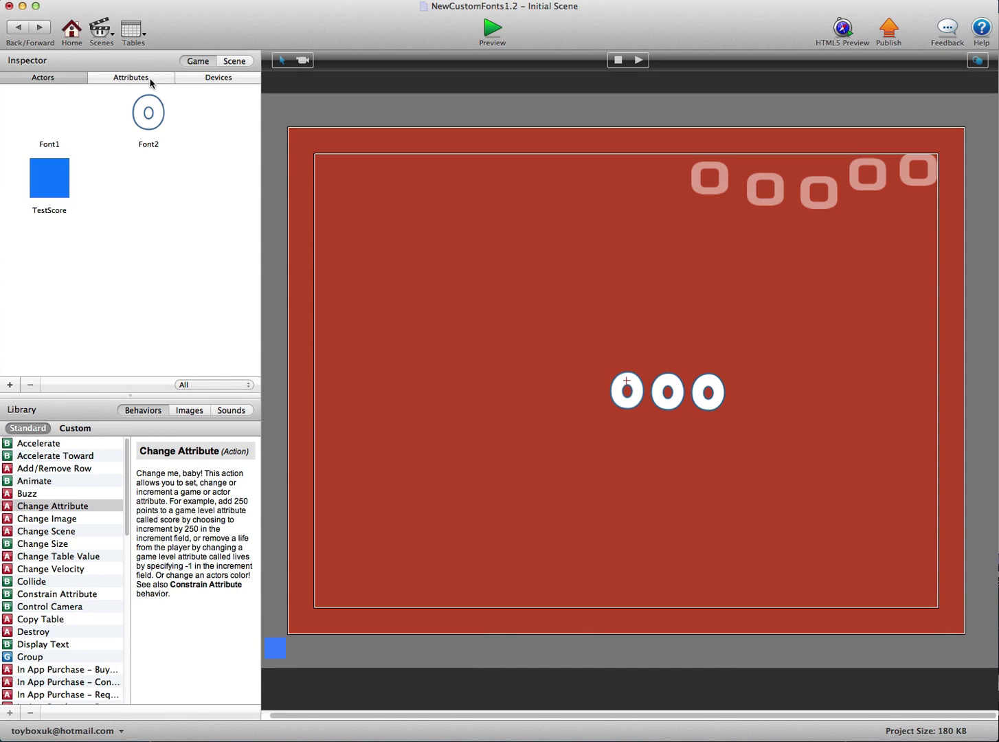
{"action": "left_click", "coordinate": [150, 82]}
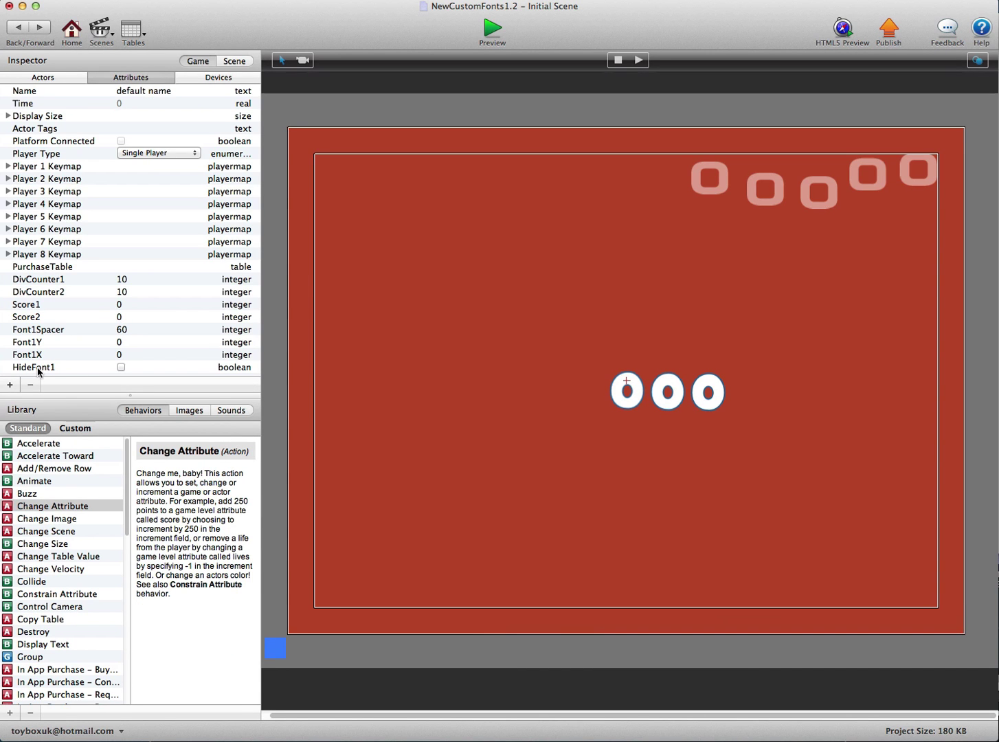
{"action": "left_click", "coordinate": [123, 369]}
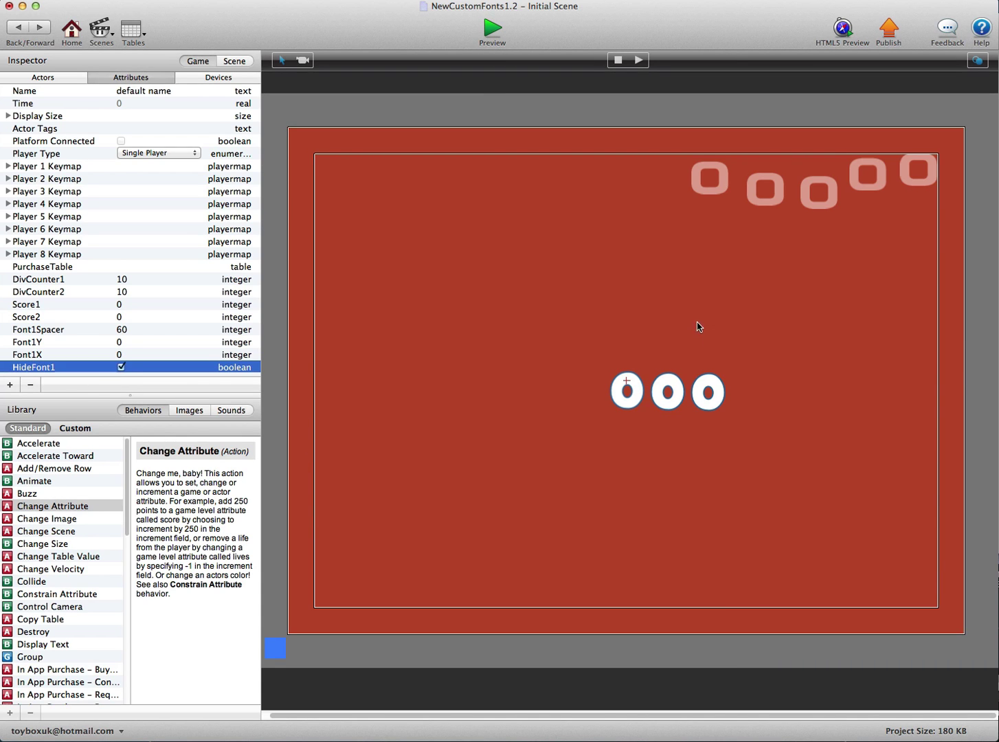
Step: Select several Font1 digit actors, then preview the score counting up by ones
{"action": "left_click", "coordinate": [870, 171]}
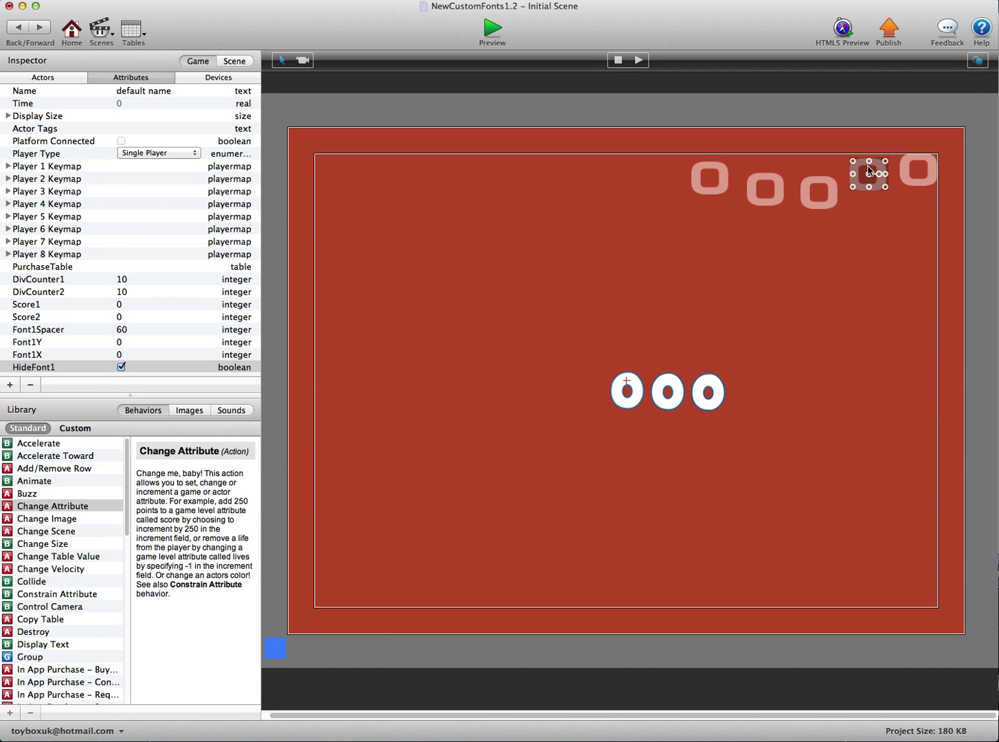
{"action": "left_click", "coordinate": [826, 190]}
{"action": "left_click", "coordinate": [772, 183]}
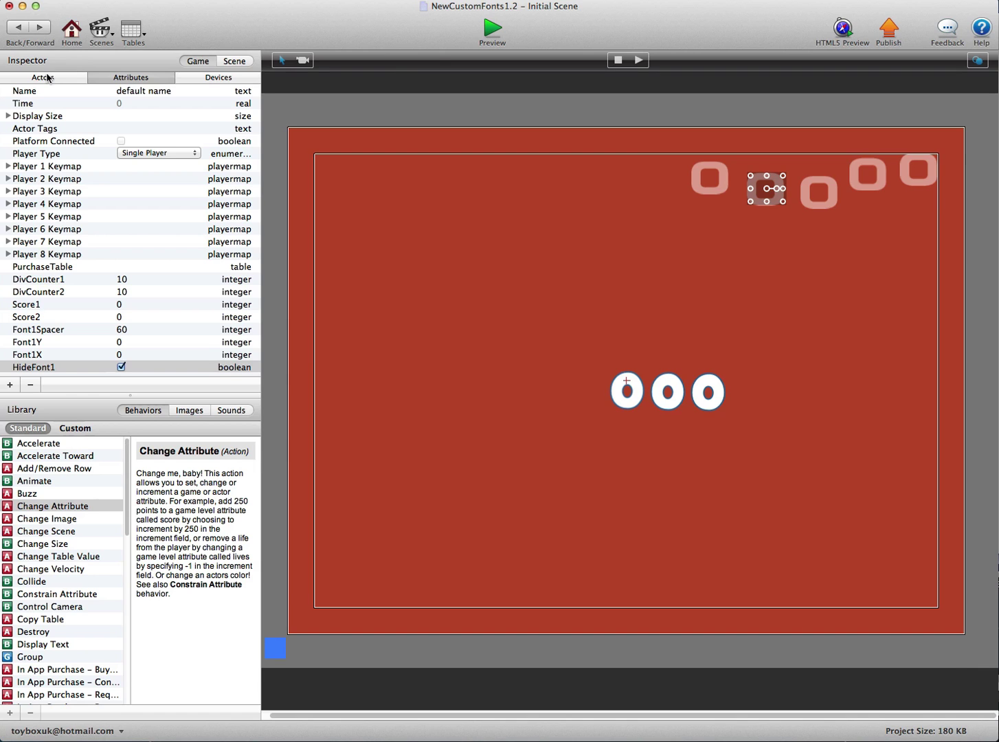
{"action": "left_click", "coordinate": [492, 29]}
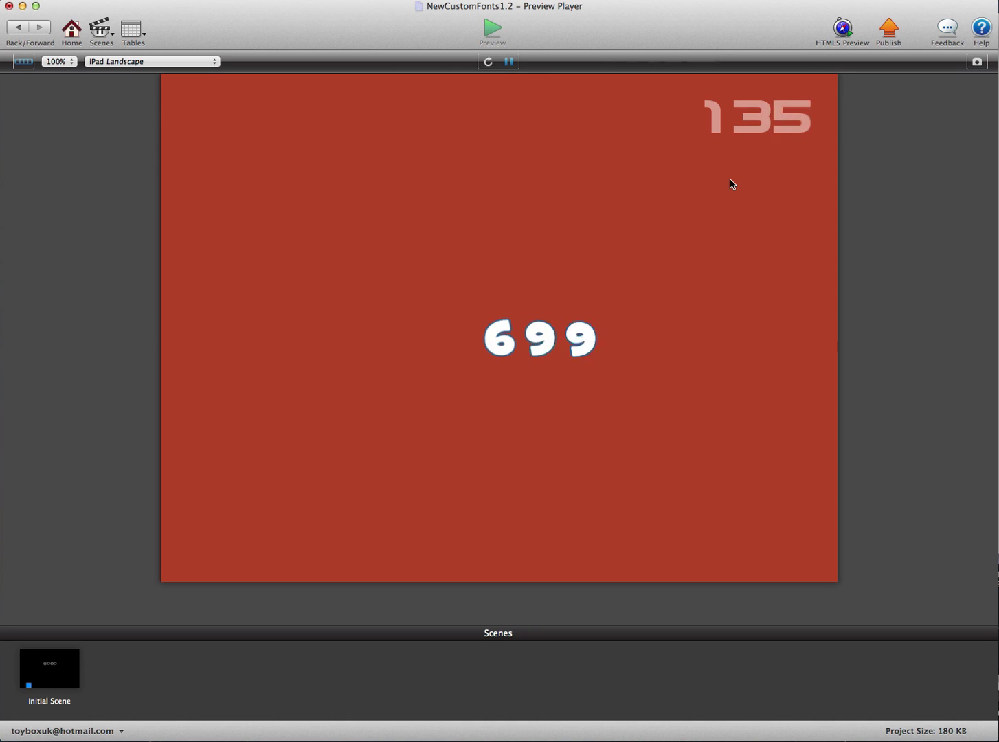
Step: Untick HideFont1 and re-preview, confirming the score shows leading zeros as 00015
{"action": "left_click", "coordinate": [28, 23]}
{"action": "left_click", "coordinate": [105, 77]}
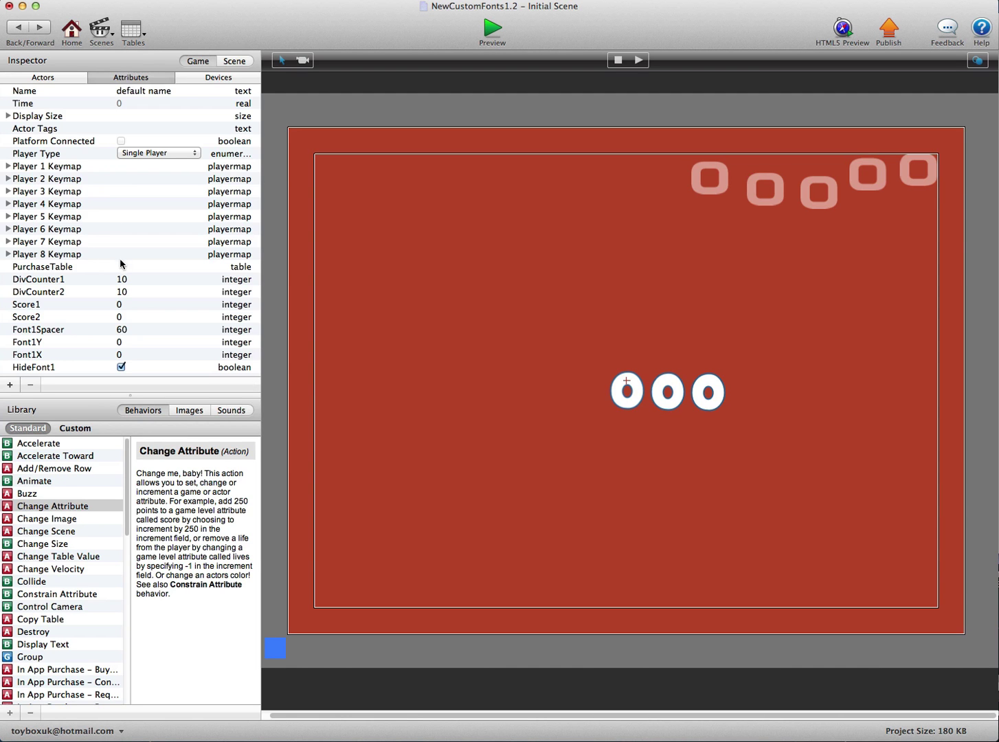
{"action": "left_click", "coordinate": [122, 368]}
{"action": "left_click", "coordinate": [492, 27]}
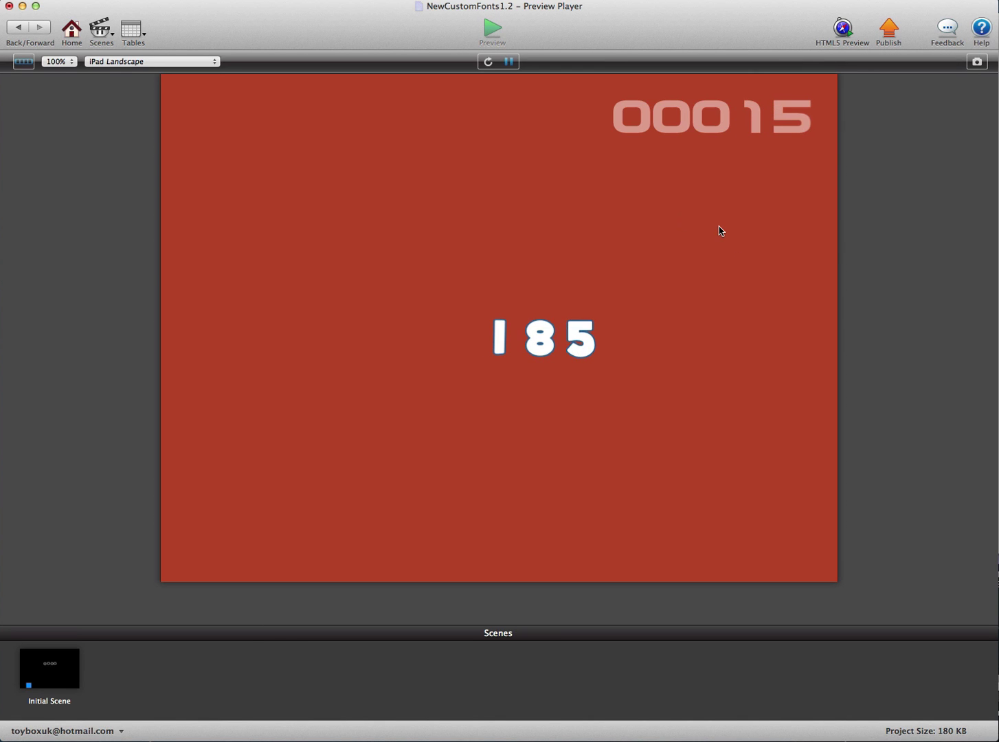
{"action": "left_click", "coordinate": [18, 28]}
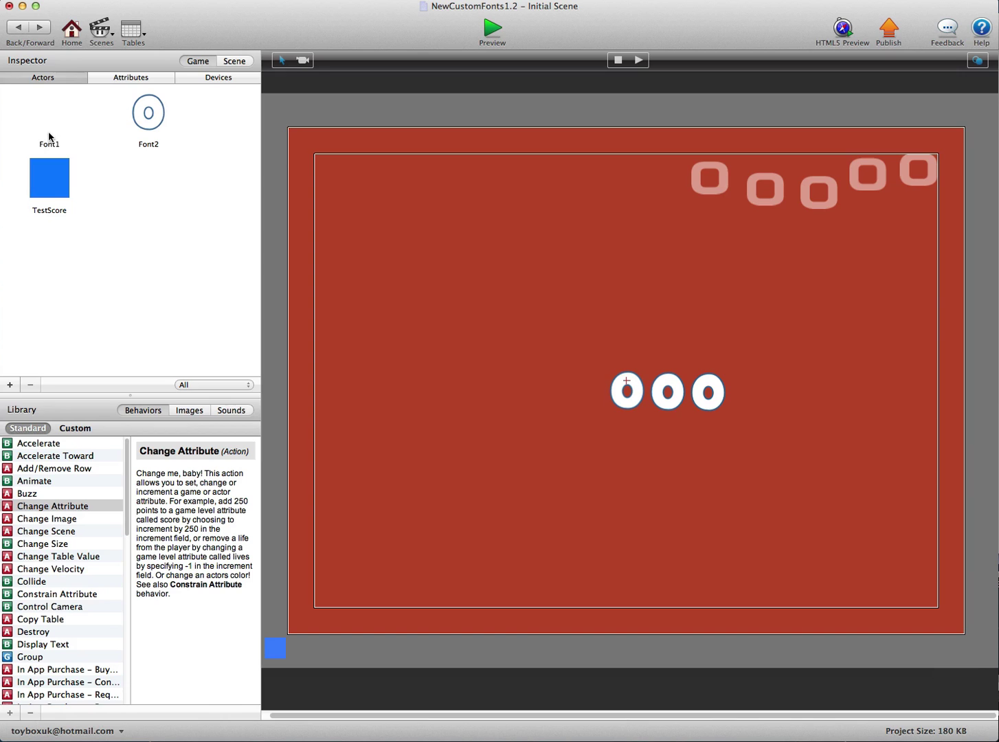
Step: Add a sixth Font1 digit actor and line it up with the other digits
{"action": "left_click_drag", "start_coordinate": [47, 117], "coordinate": [672, 180]}
{"action": "left_click_drag", "start_coordinate": [813, 210], "coordinate": [729, 180]}
{"action": "left_click", "coordinate": [760, 197]}
{"action": "left_click_drag", "start_coordinate": [669, 175], "coordinate": [681, 178]}
Step: Move the first-placed digit from the top-right corner to top centre, then preview
{"action": "left_click", "coordinate": [924, 173]}
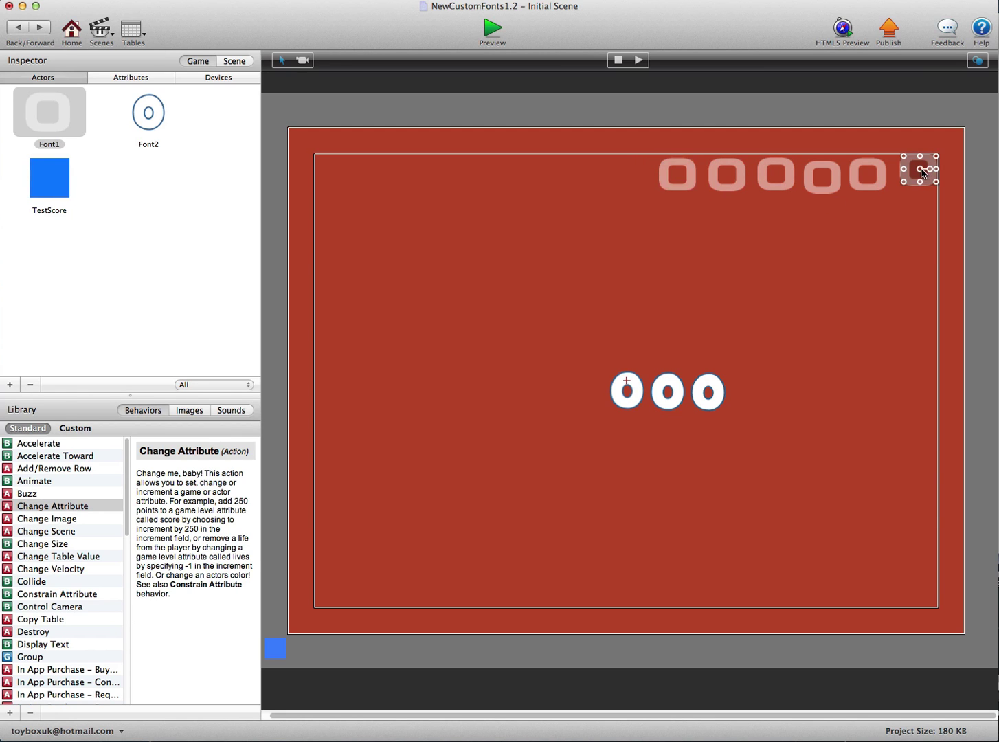
{"action": "left_click_drag", "start_coordinate": [921, 170], "coordinate": [536, 170]}
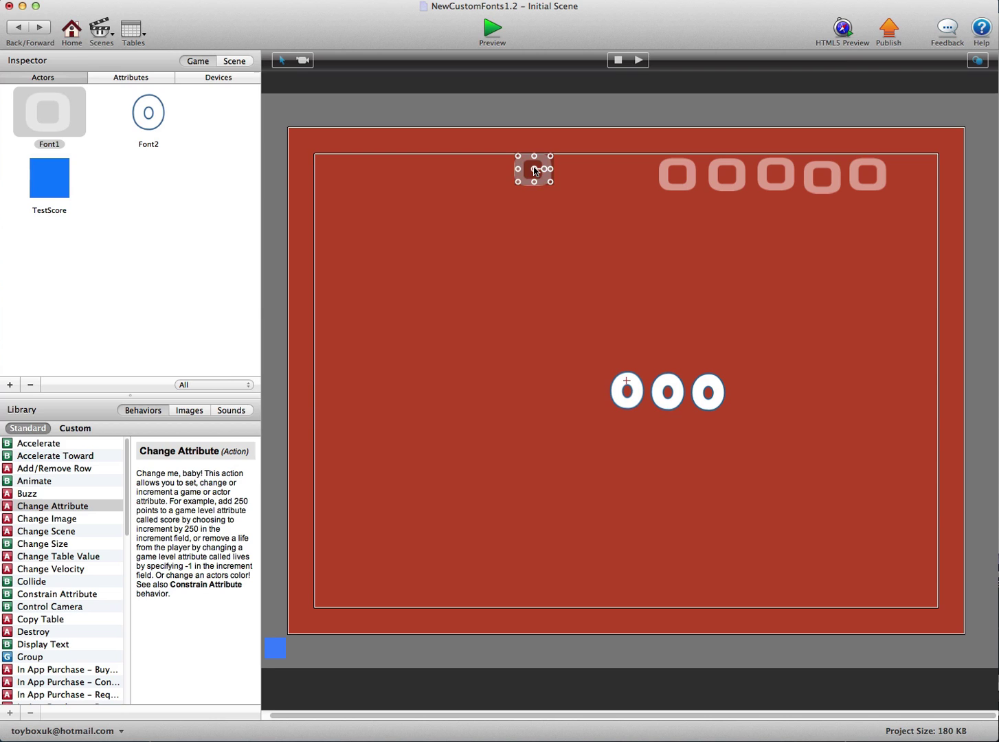
{"action": "left_click_drag", "start_coordinate": [867, 176], "coordinate": [920, 174]}
{"action": "left_click", "coordinate": [836, 186]}
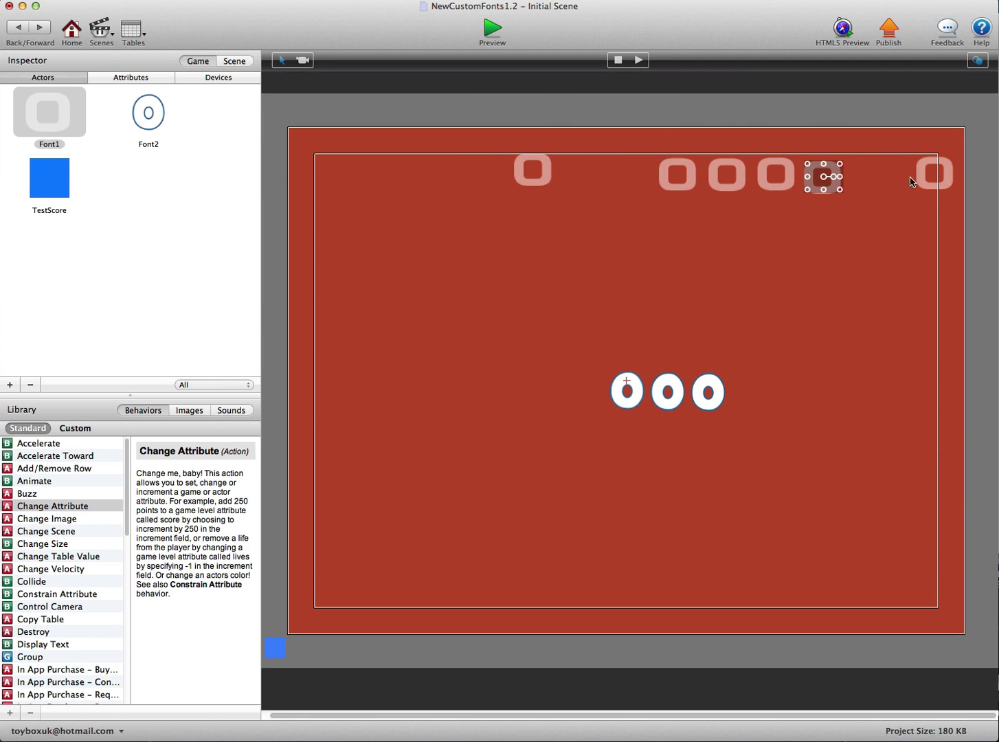
{"action": "left_click", "coordinate": [550, 179]}
{"action": "left_click", "coordinate": [491, 29]}
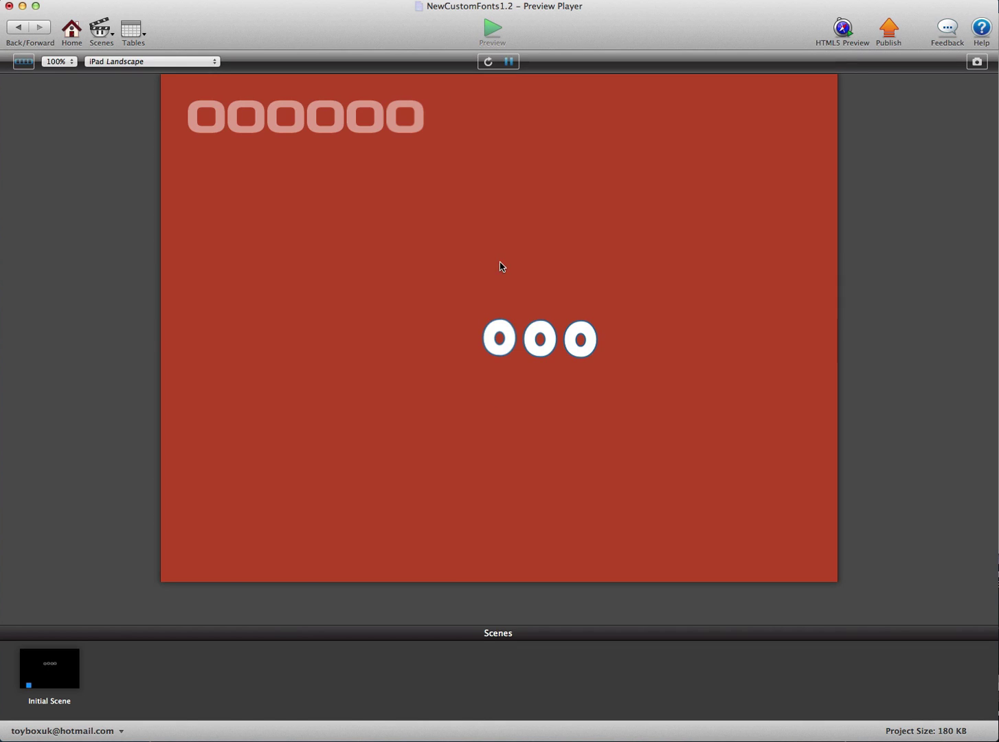